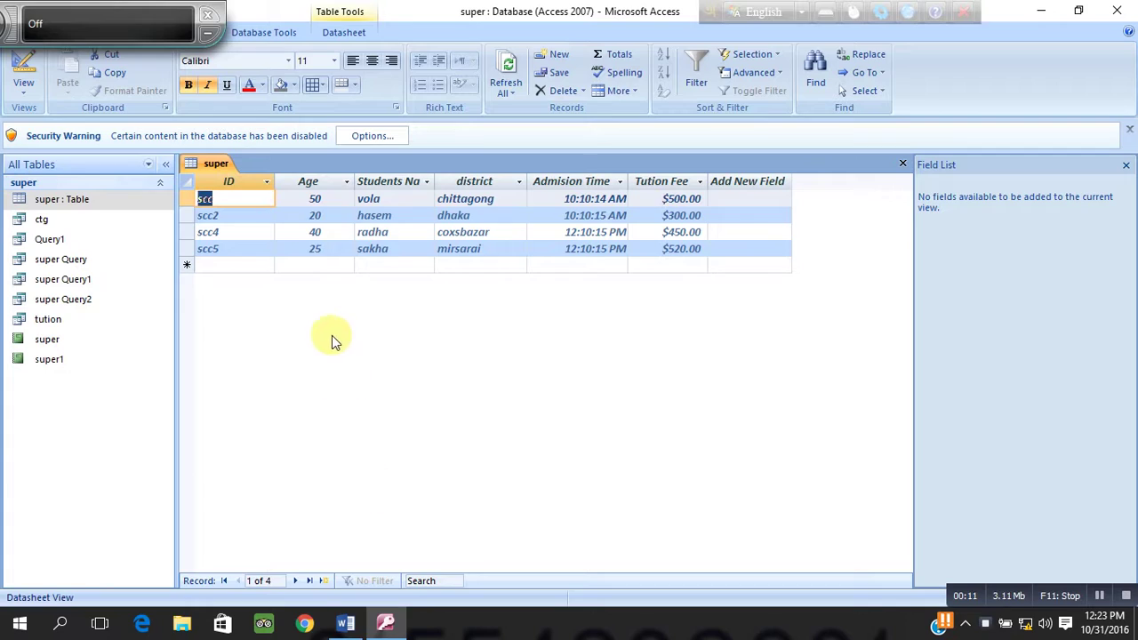
Review the database lab work list in the Word document and the records of the super table in Access.
{"action": "left_click", "coordinate": [346, 622]}
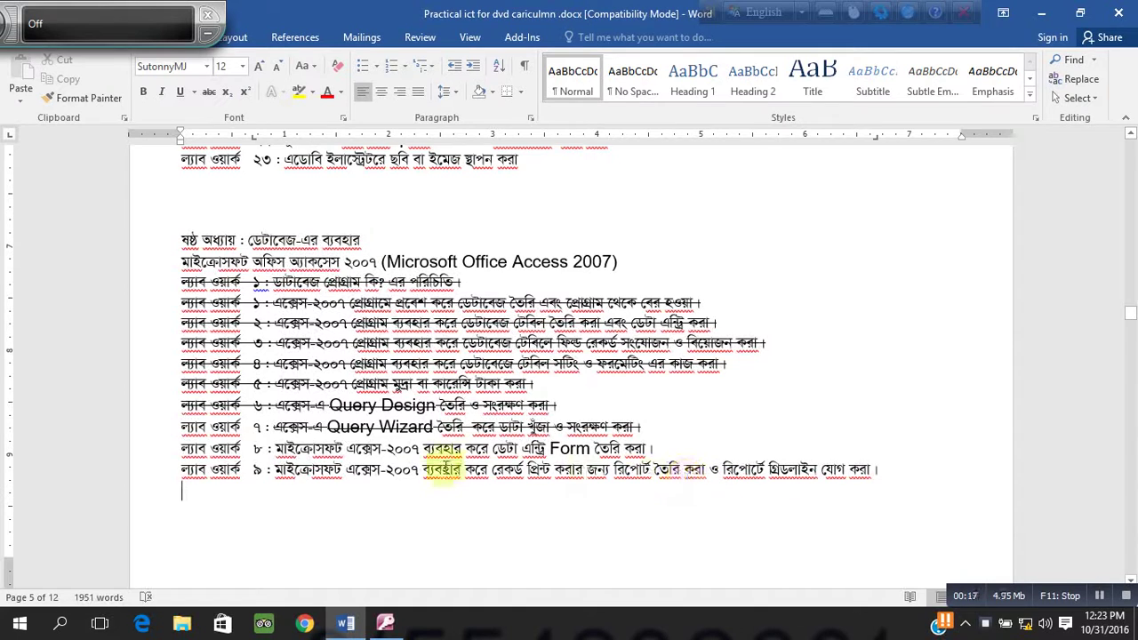
{"action": "key", "text": "alt+Tab"}
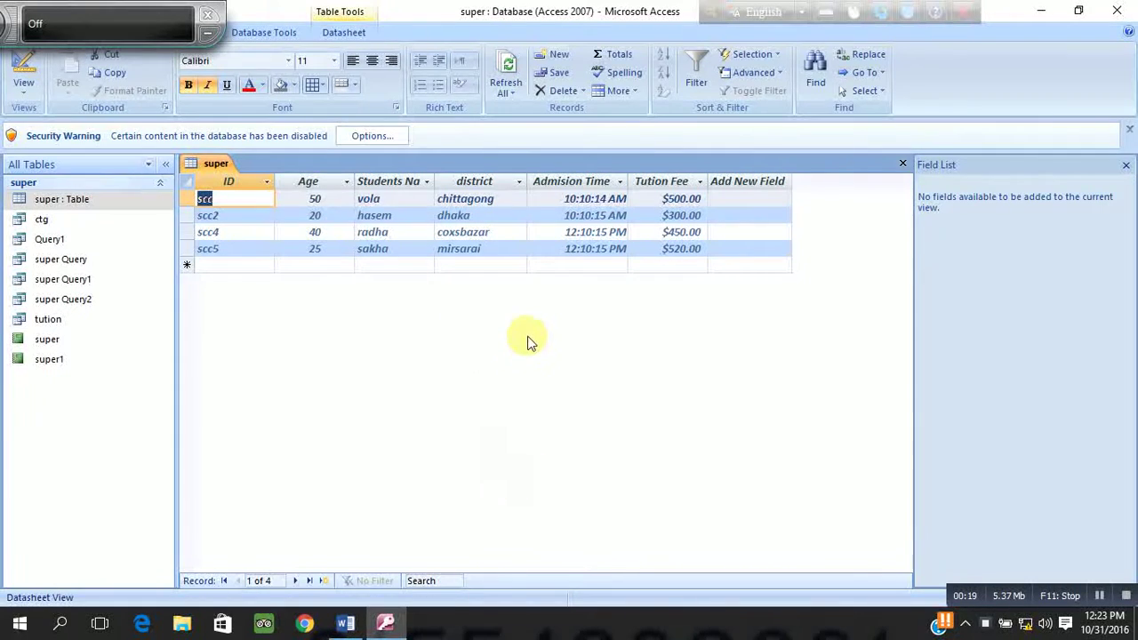
{"action": "left_click", "coordinate": [204, 16]}
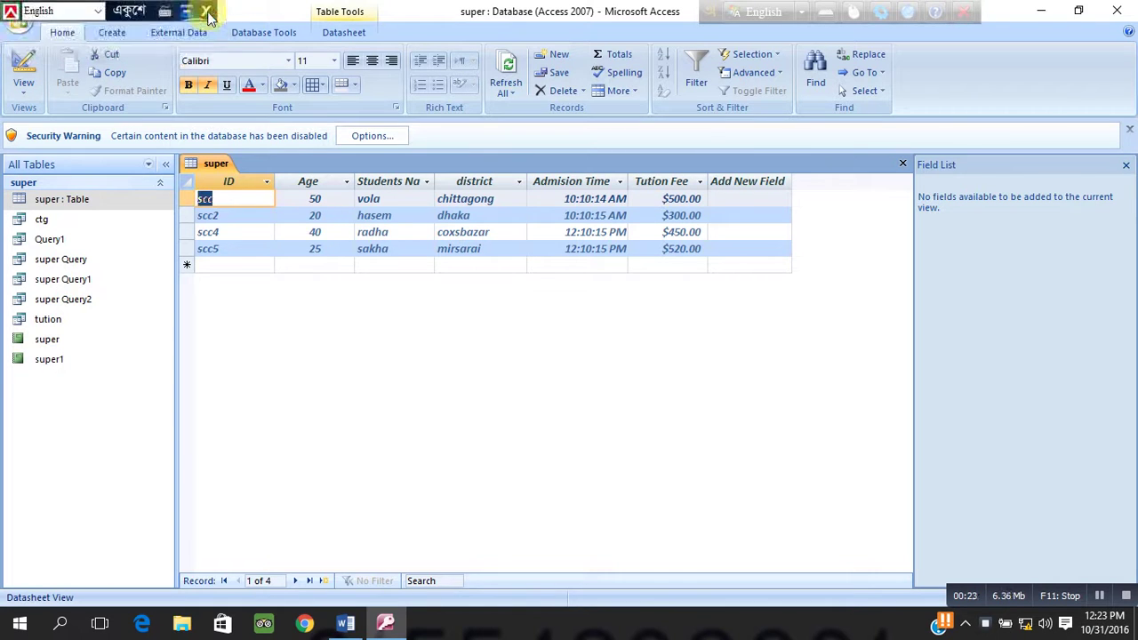
{"action": "left_click", "coordinate": [318, 231]}
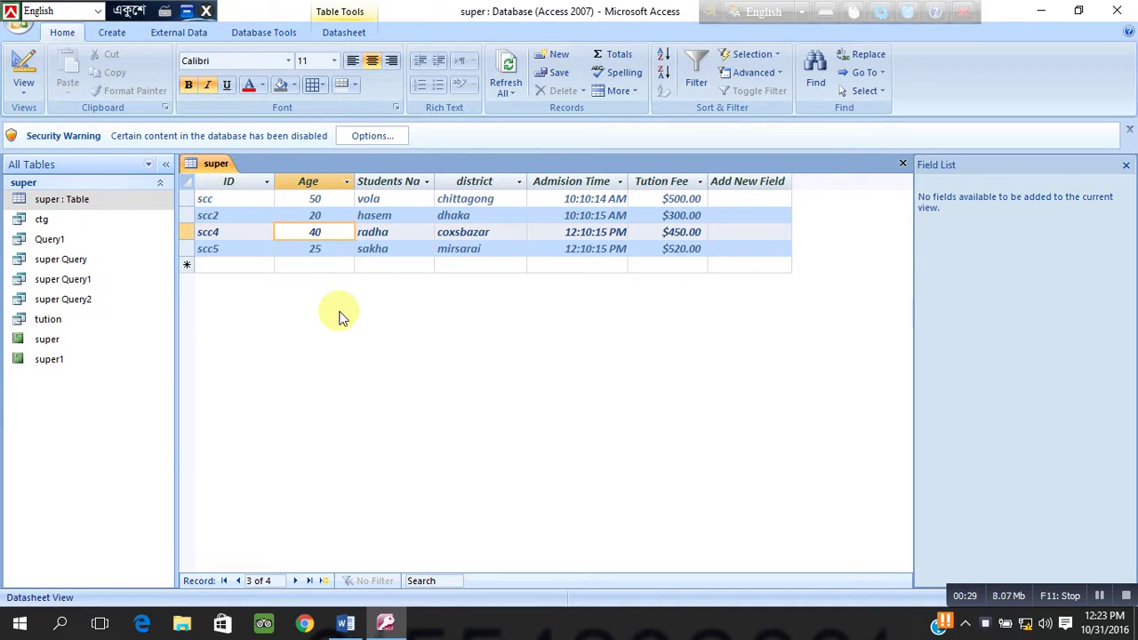
{"action": "left_click", "coordinate": [400, 203]}
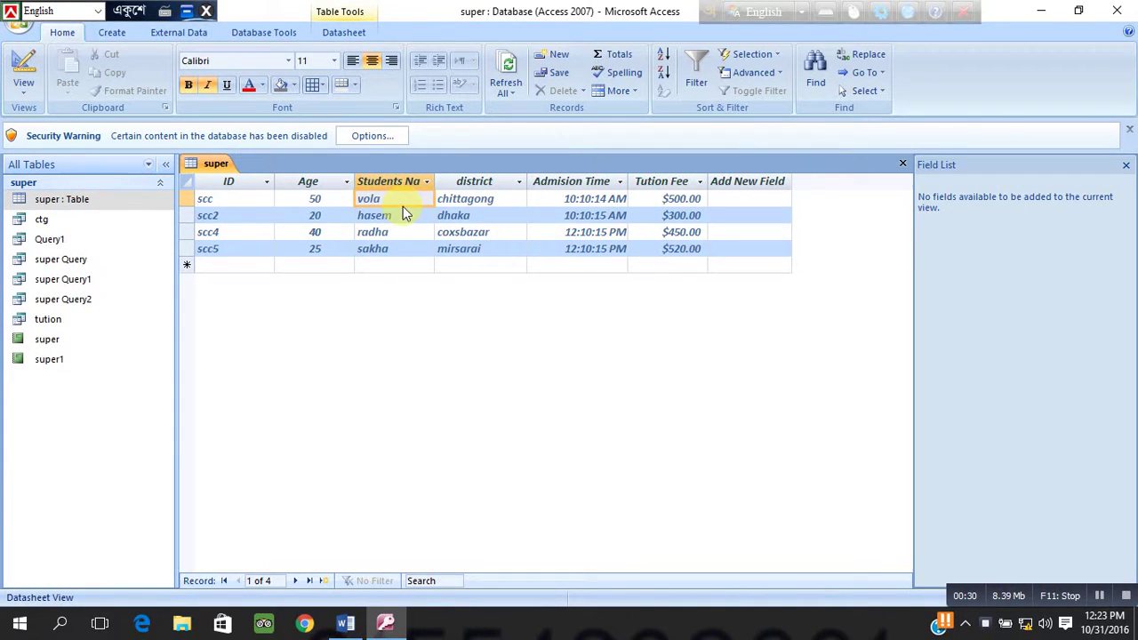
{"action": "left_click", "coordinate": [302, 214]}
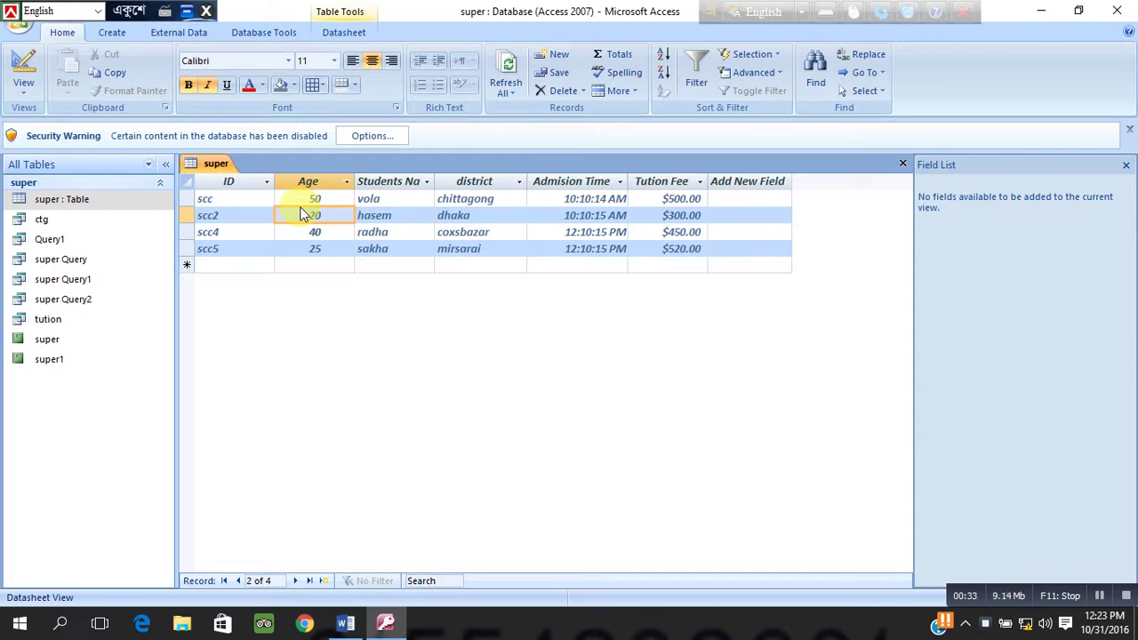
{"action": "left_click", "coordinate": [258, 206]}
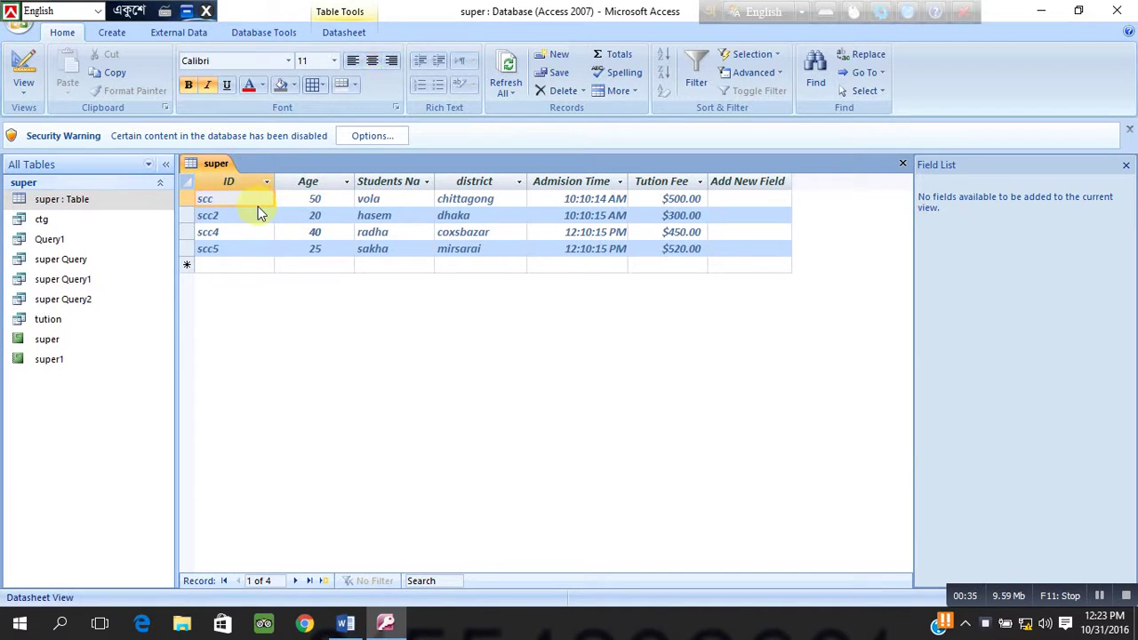
{"action": "left_click", "coordinate": [316, 199]}
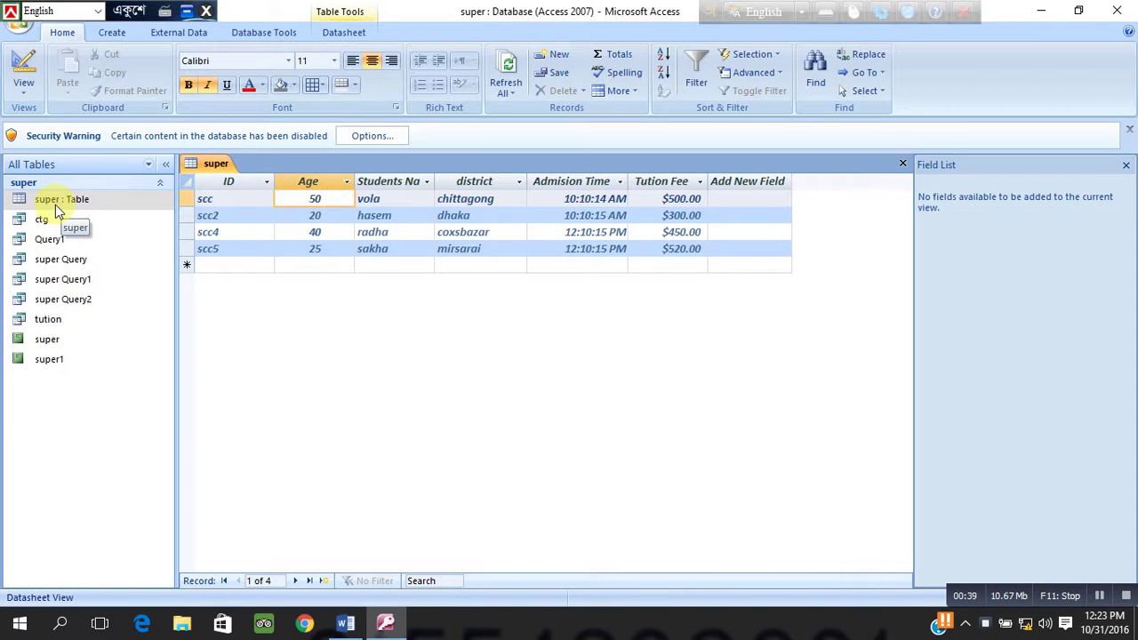
Start a new report with the Report Wizard, using the super table as its source.
{"action": "left_click", "coordinate": [108, 33]}
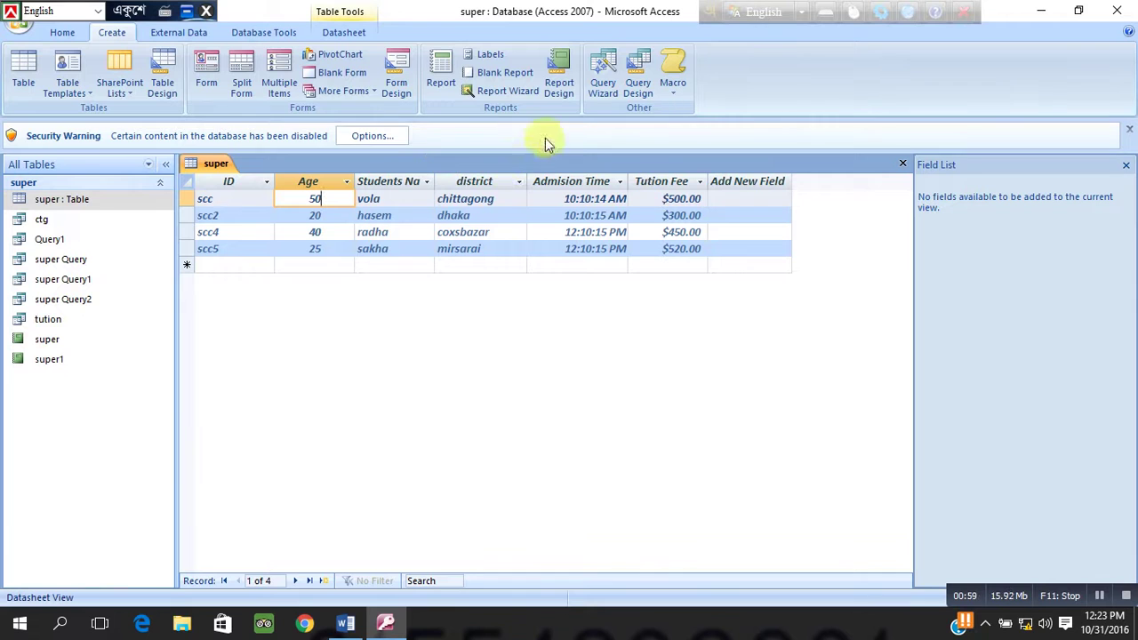
{"action": "left_click", "coordinate": [493, 91]}
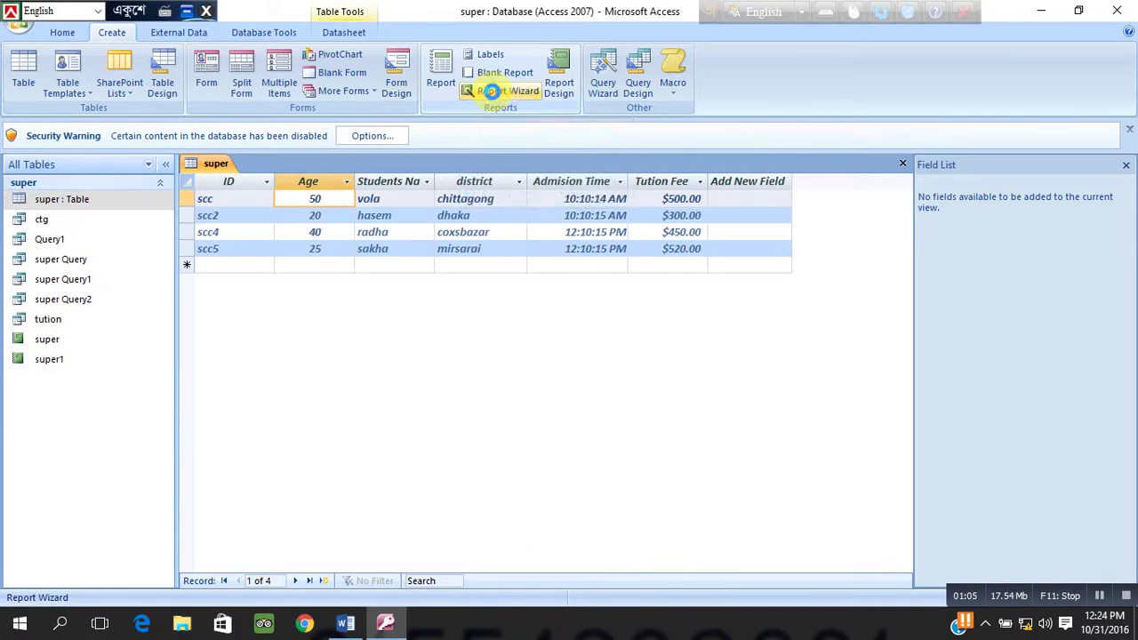
{"action": "left_click_drag", "start_coordinate": [487, 108], "coordinate": [400, 124]}
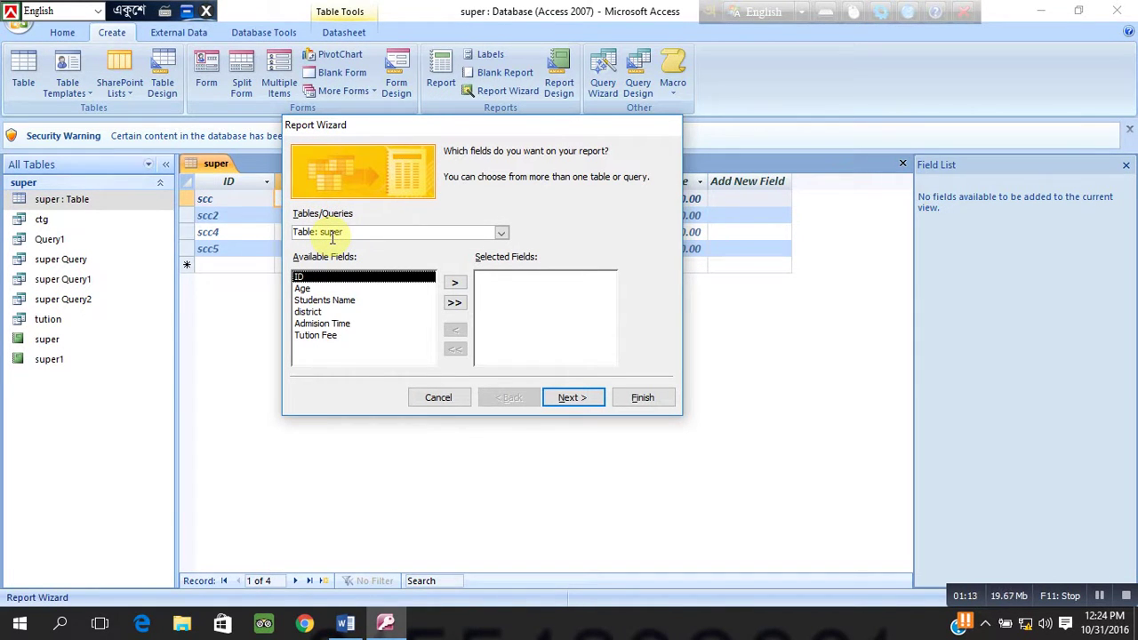
{"action": "left_click", "coordinate": [502, 233]}
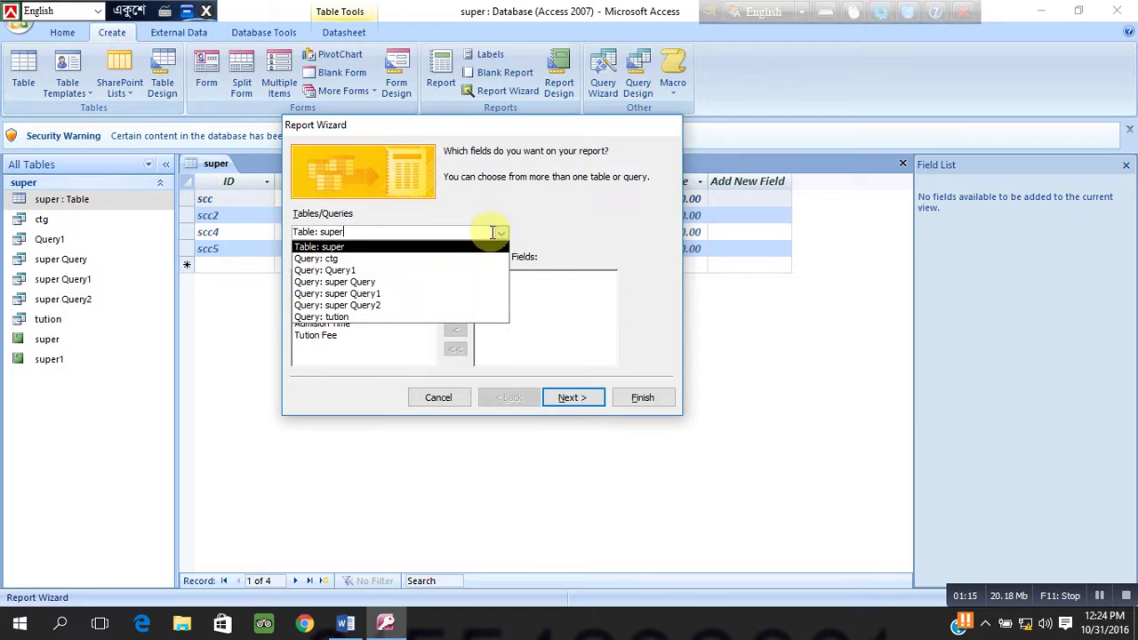
{"action": "left_click", "coordinate": [500, 211]}
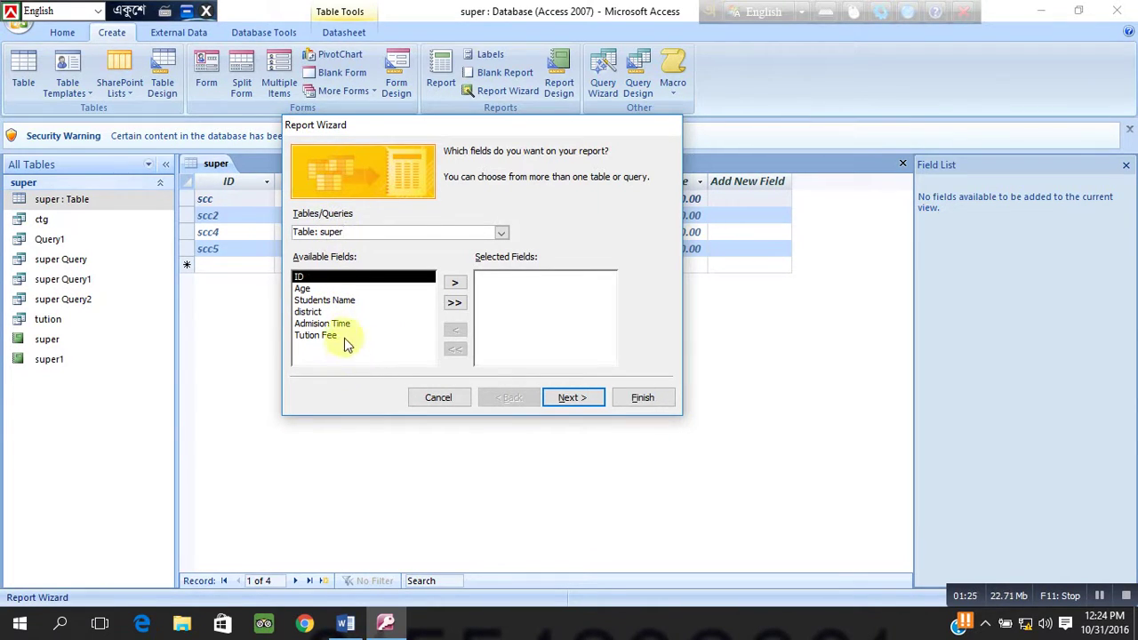
Include every field of the super table except ID in the report.
{"action": "left_click", "coordinate": [454, 303]}
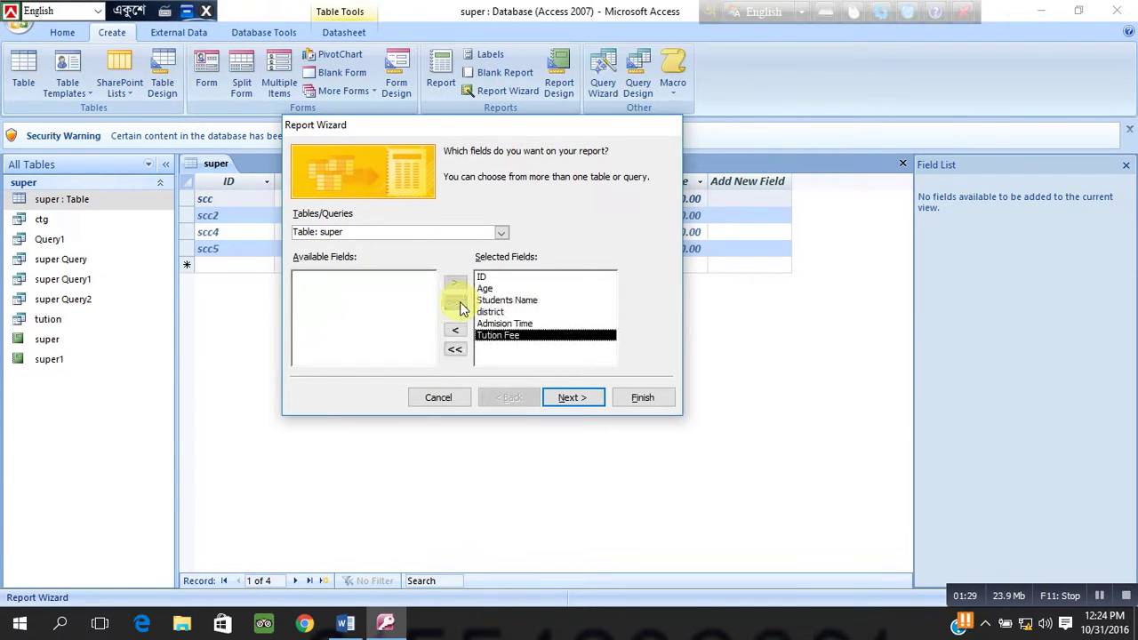
{"action": "left_click", "coordinate": [500, 277]}
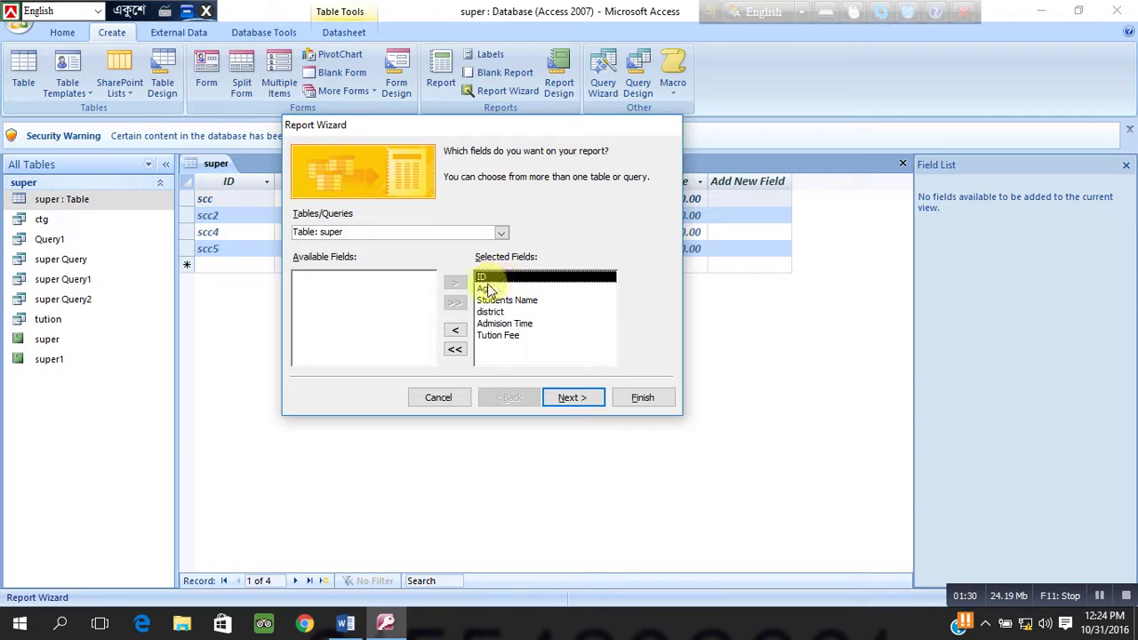
{"action": "left_click", "coordinate": [455, 329]}
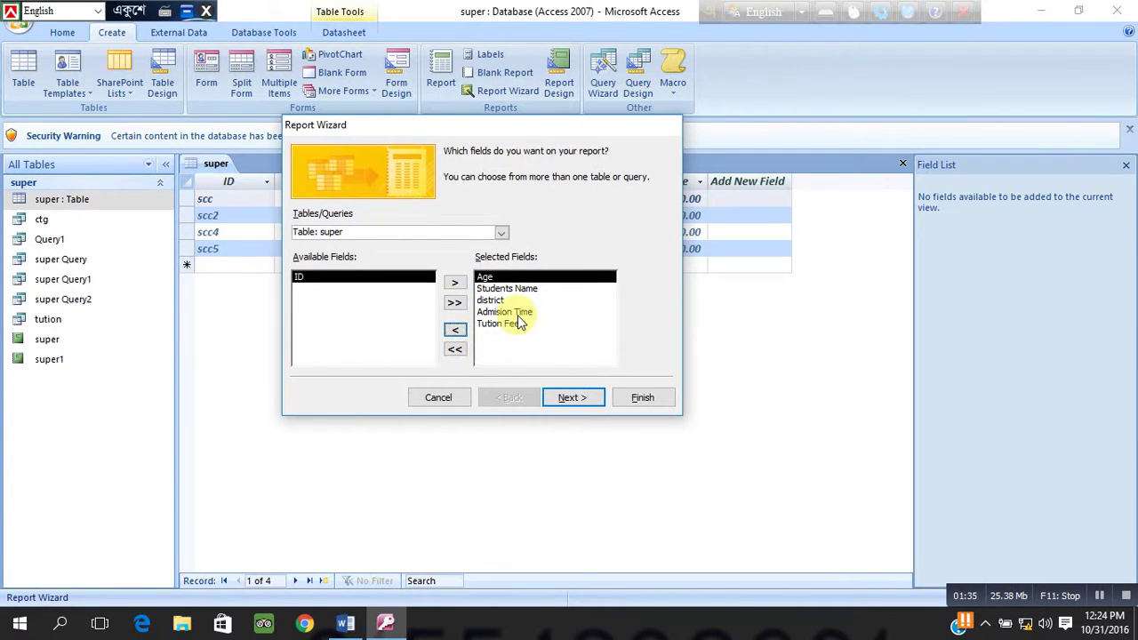
{"action": "left_click", "coordinate": [585, 402]}
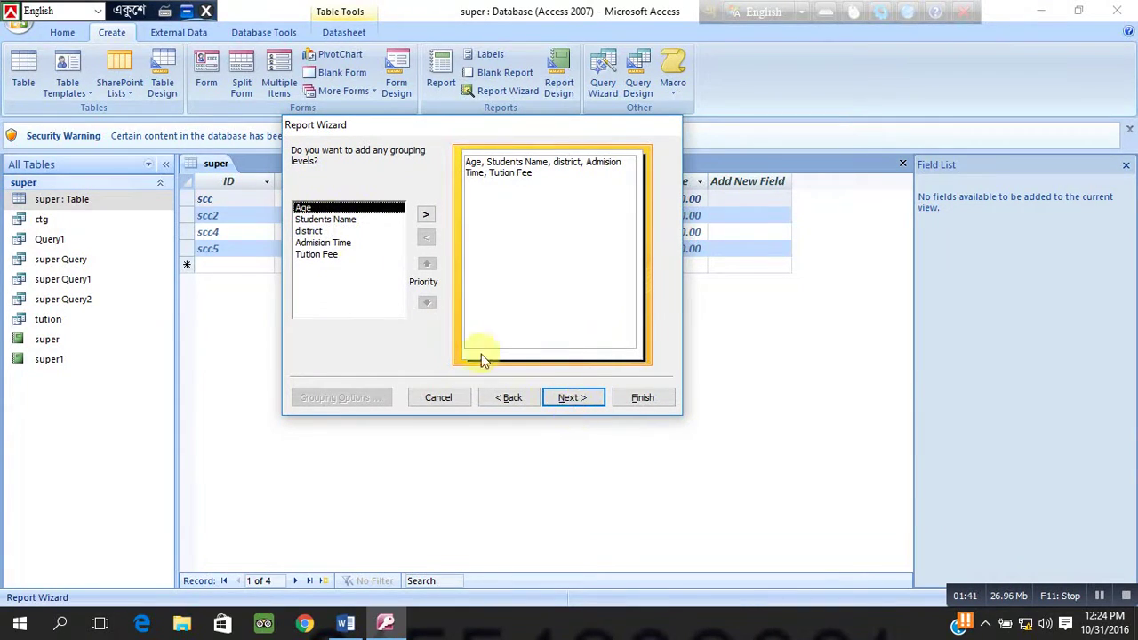
Leave the report without grouping levels and sort its records by Tution Fee in ascending order.
{"action": "left_click", "coordinate": [578, 400]}
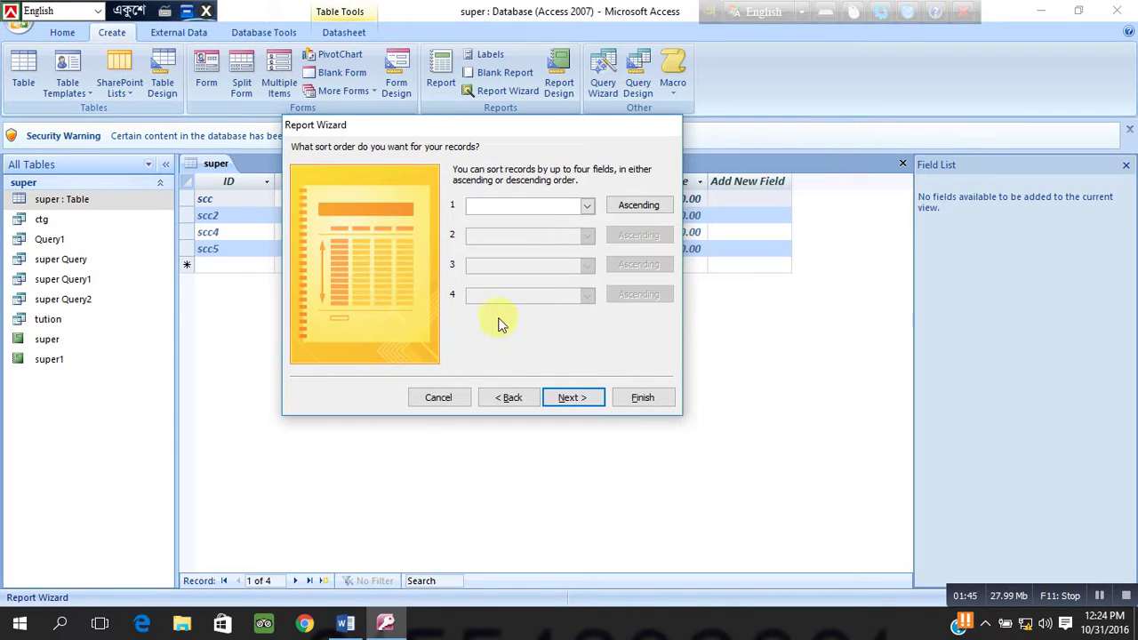
{"action": "left_click", "coordinate": [587, 205]}
{"action": "left_click", "coordinate": [538, 281]}
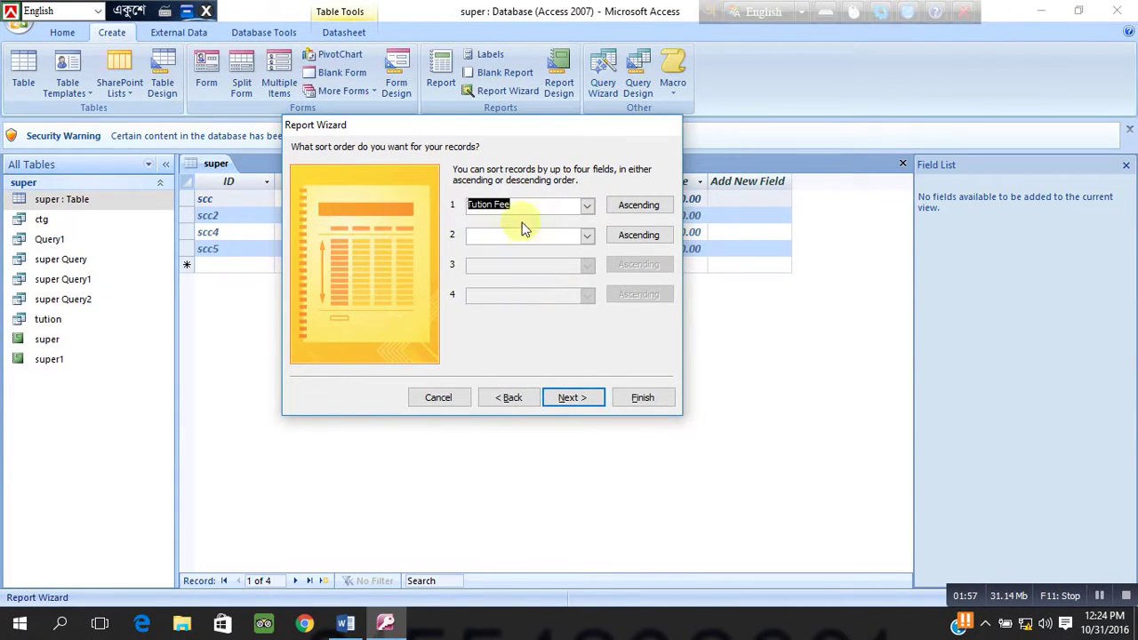
{"action": "left_click", "coordinate": [574, 397]}
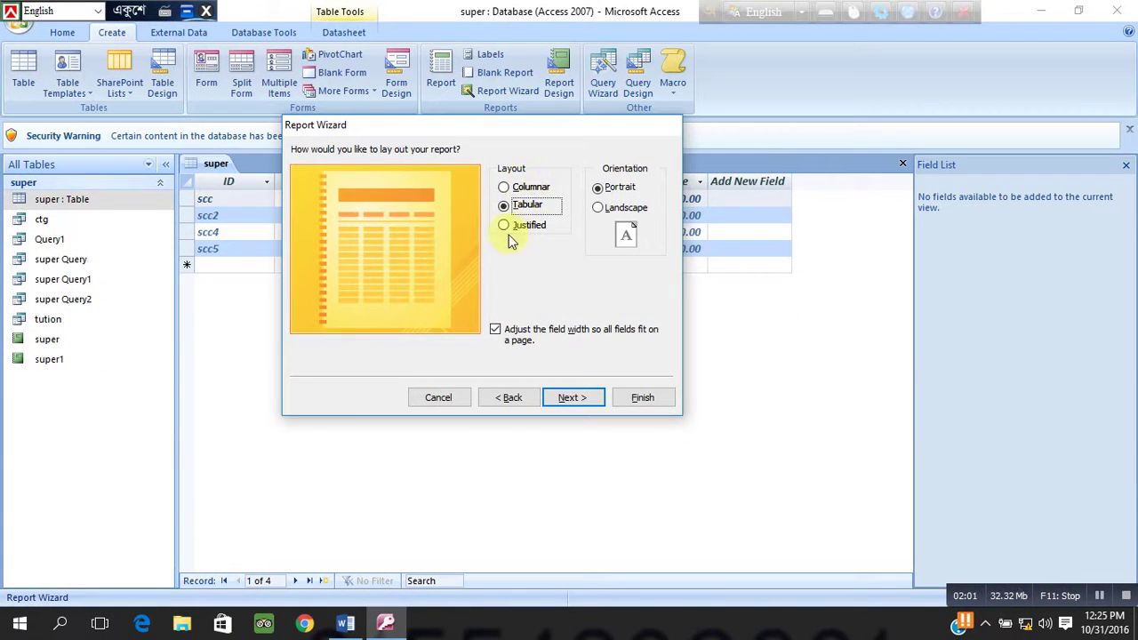
Compare the report layouts and choose the Justified layout in portrait orientation.
{"action": "left_click", "coordinate": [530, 188]}
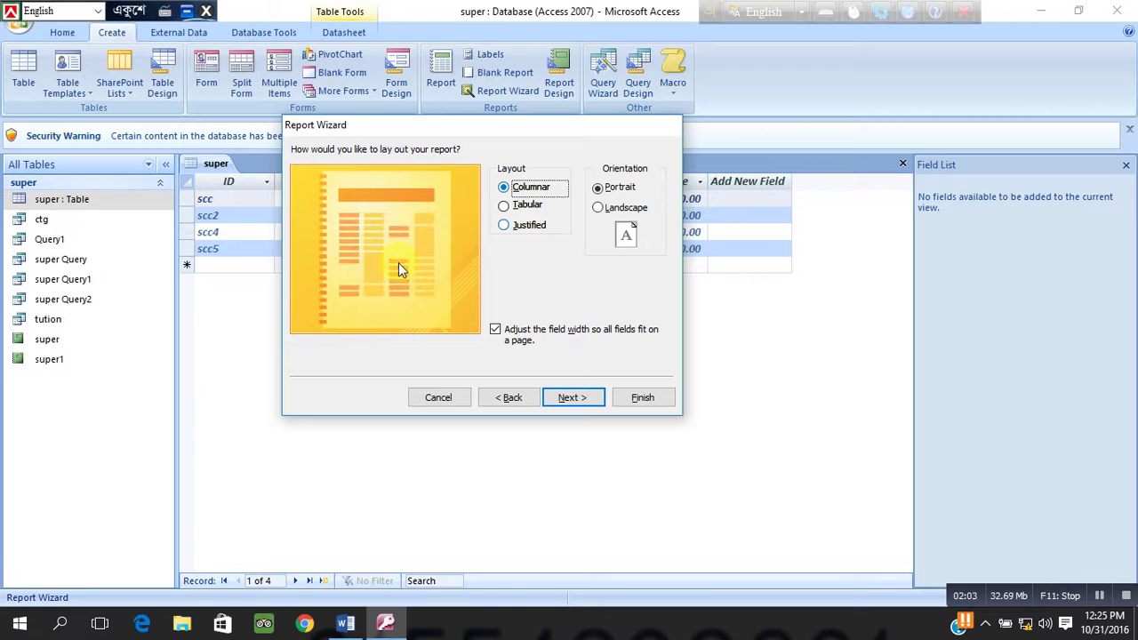
{"action": "left_click", "coordinate": [526, 205]}
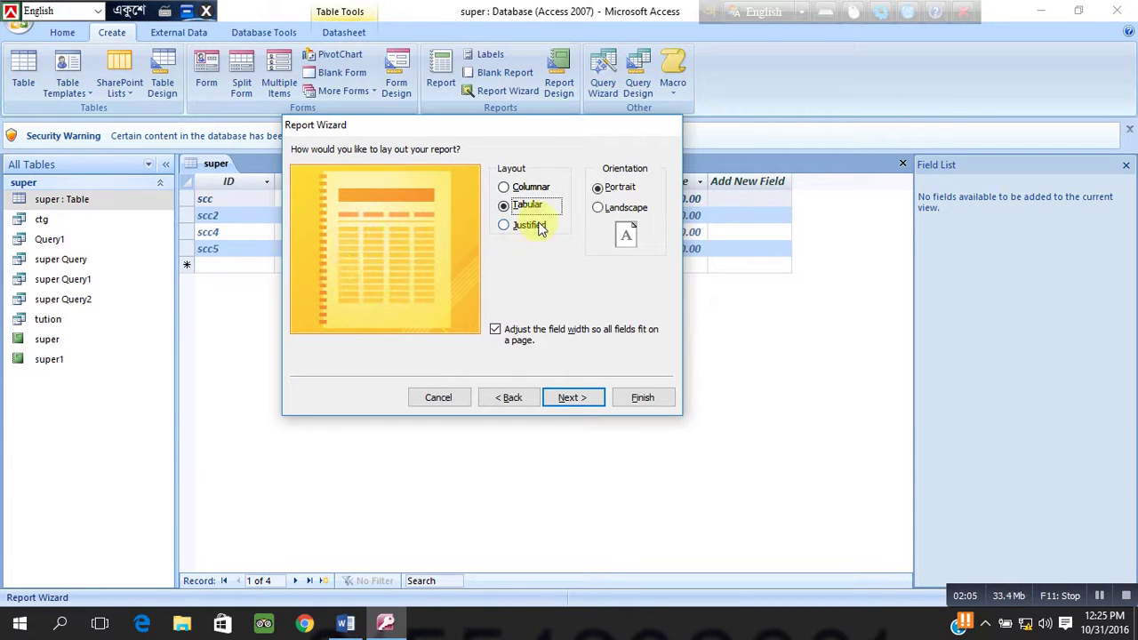
{"action": "left_click", "coordinate": [529, 228]}
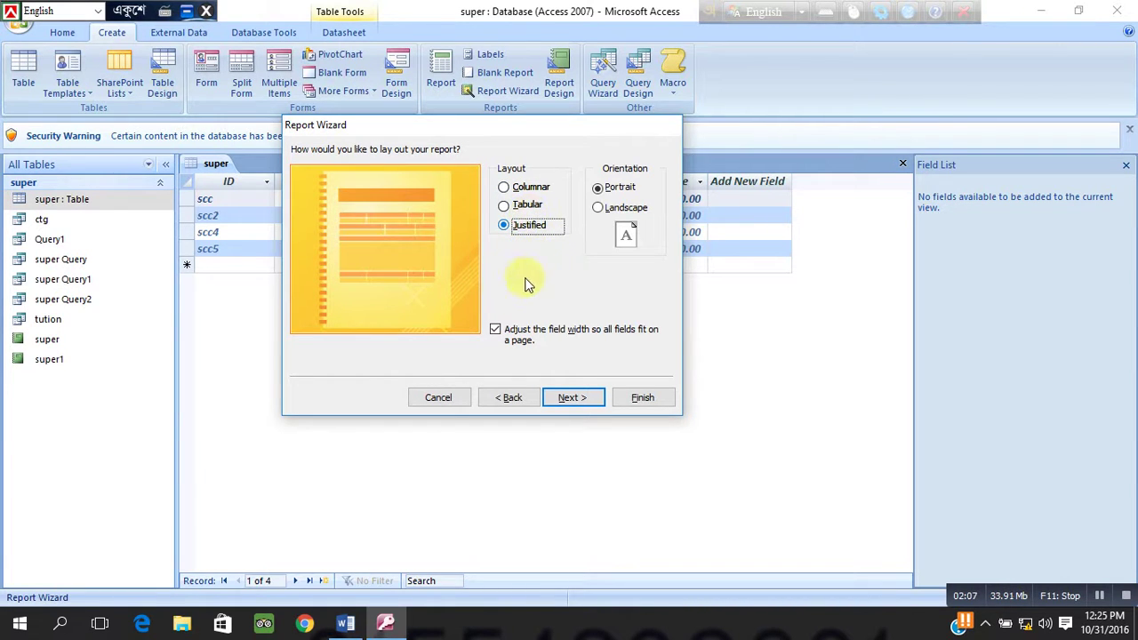
{"action": "left_click", "coordinate": [587, 399]}
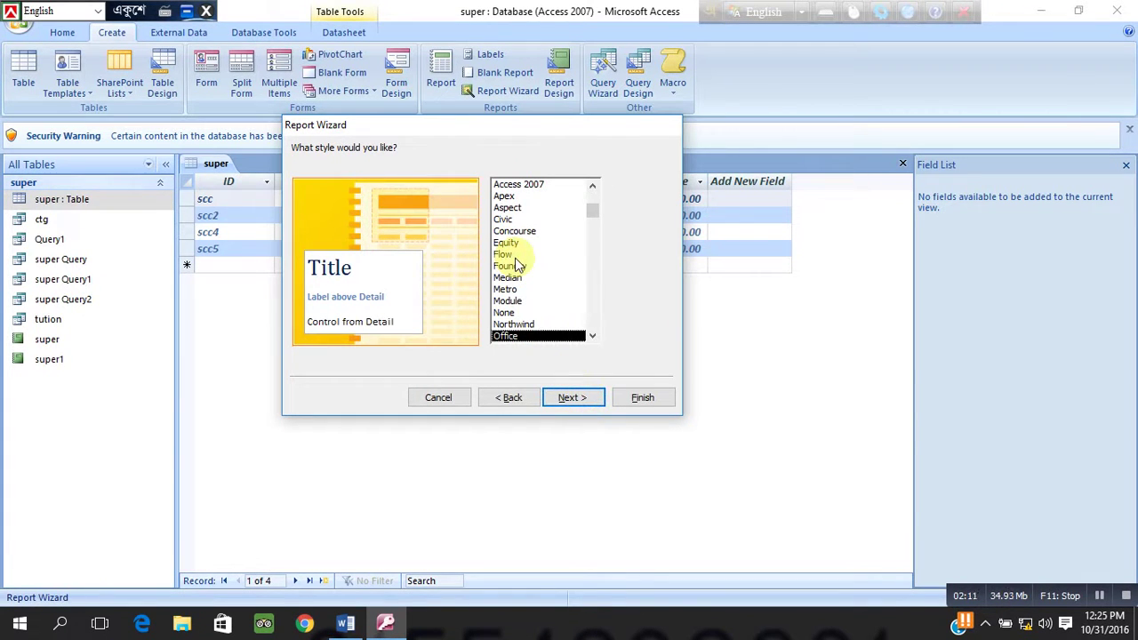
Try several report styles, choose the Flow style and finish the wizard to preview the report.
{"action": "left_click", "coordinate": [503, 219]}
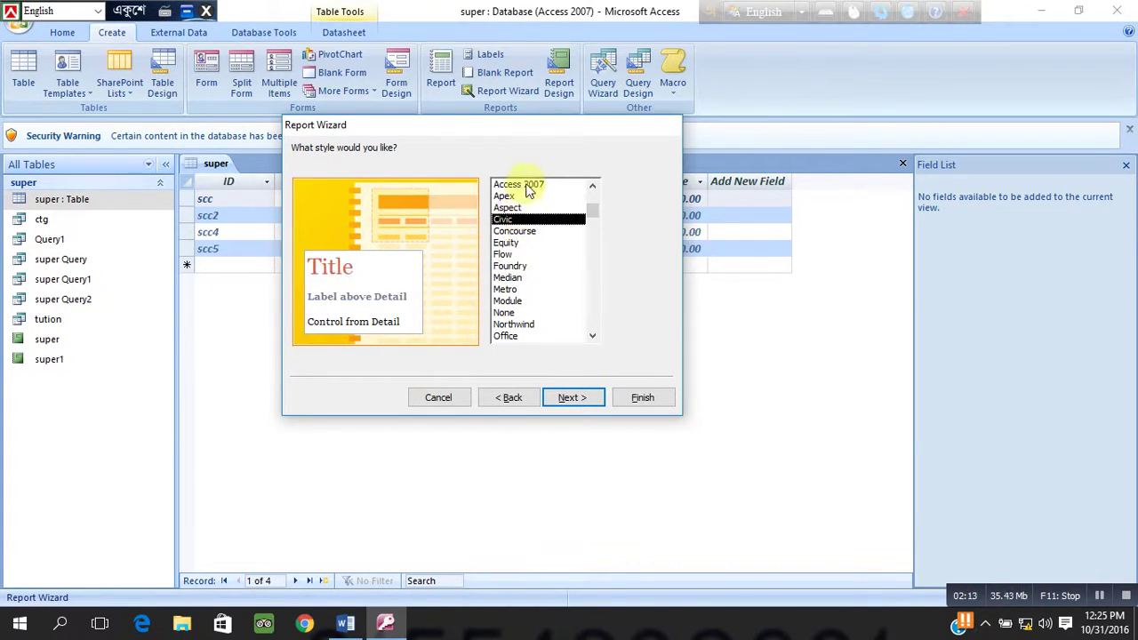
{"action": "left_click", "coordinate": [514, 231]}
{"action": "left_click", "coordinate": [507, 278]}
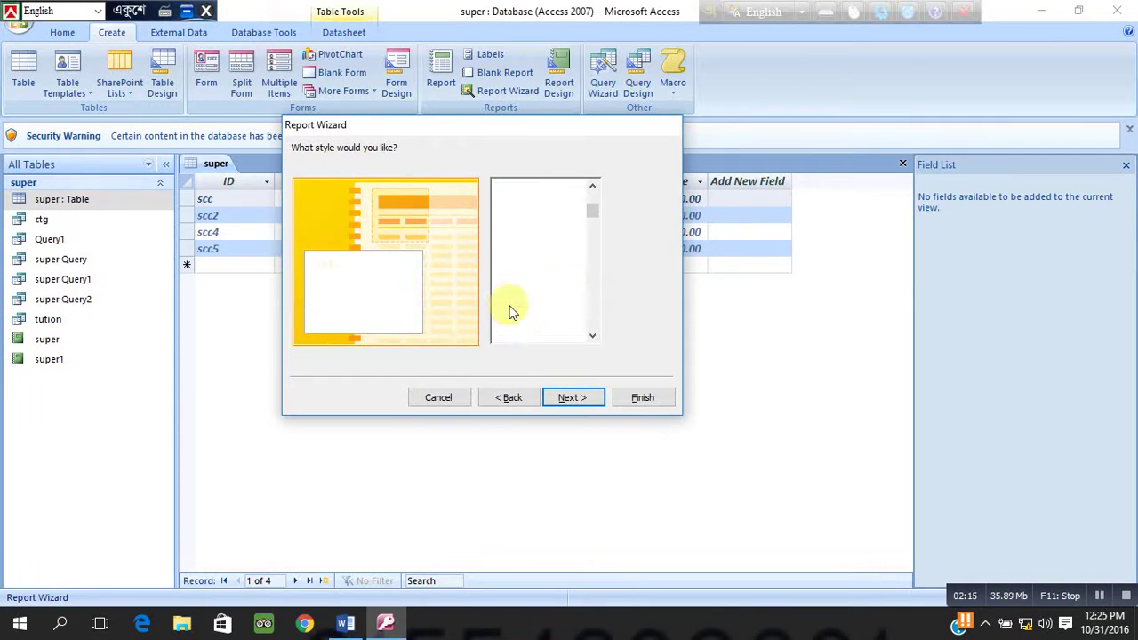
{"action": "left_click", "coordinate": [509, 264]}
{"action": "left_click", "coordinate": [507, 243]}
{"action": "left_click", "coordinate": [507, 278]}
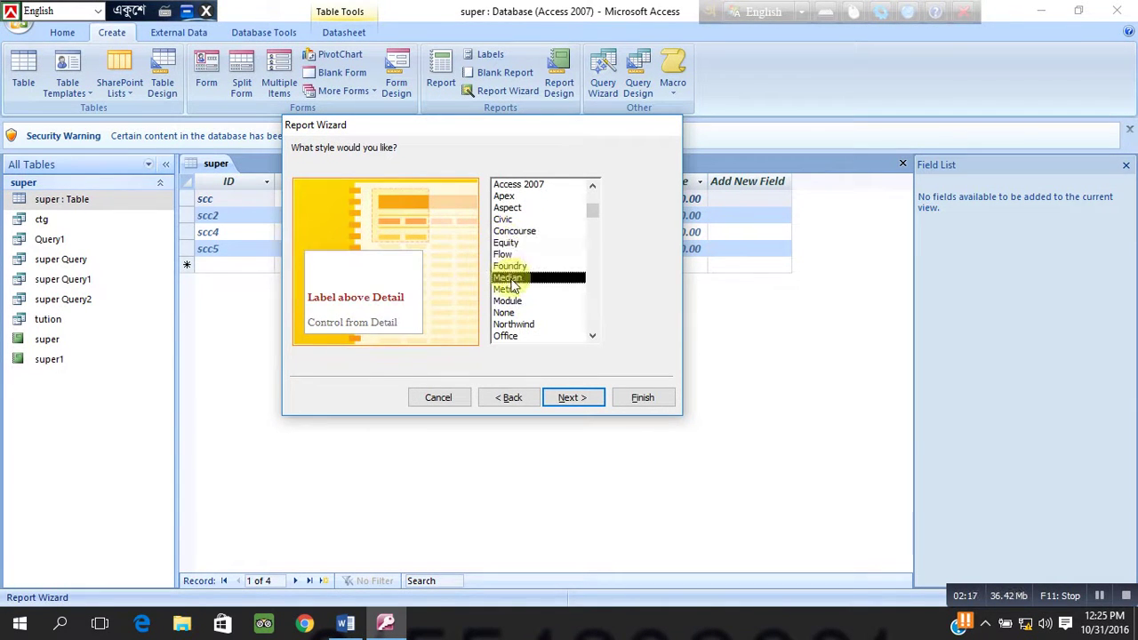
{"action": "left_click", "coordinate": [510, 265]}
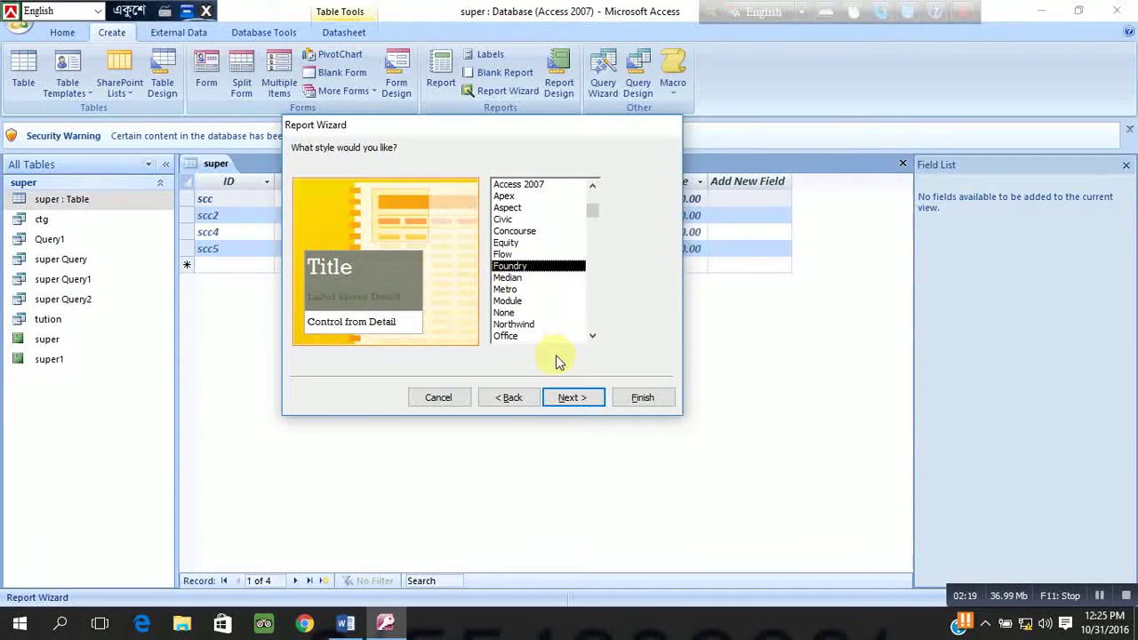
{"action": "left_click", "coordinate": [523, 255]}
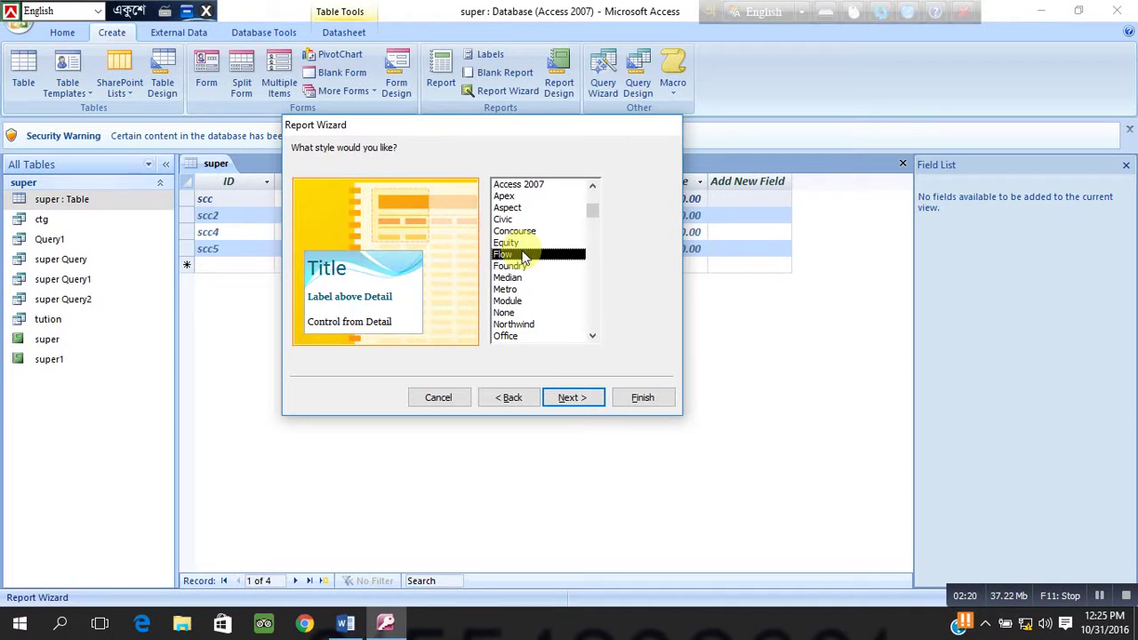
{"action": "left_click", "coordinate": [586, 400]}
{"action": "left_click", "coordinate": [639, 400]}
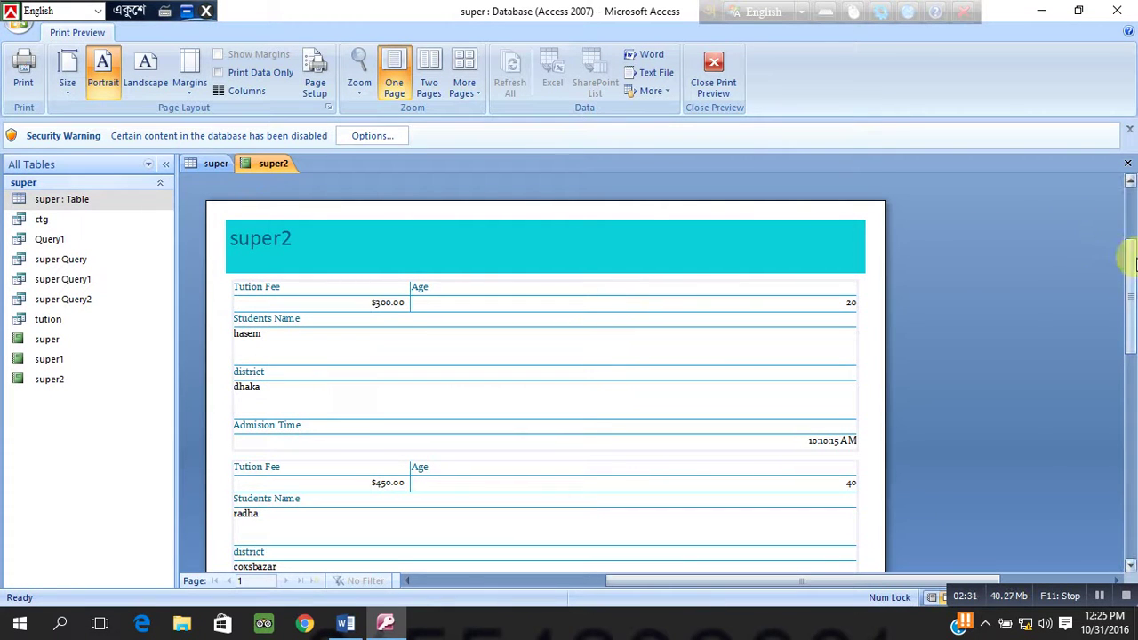
Leave the print preview and show the super2 report in Design View.
{"action": "left_click_drag", "start_coordinate": [1130, 257], "coordinate": [1131, 197]}
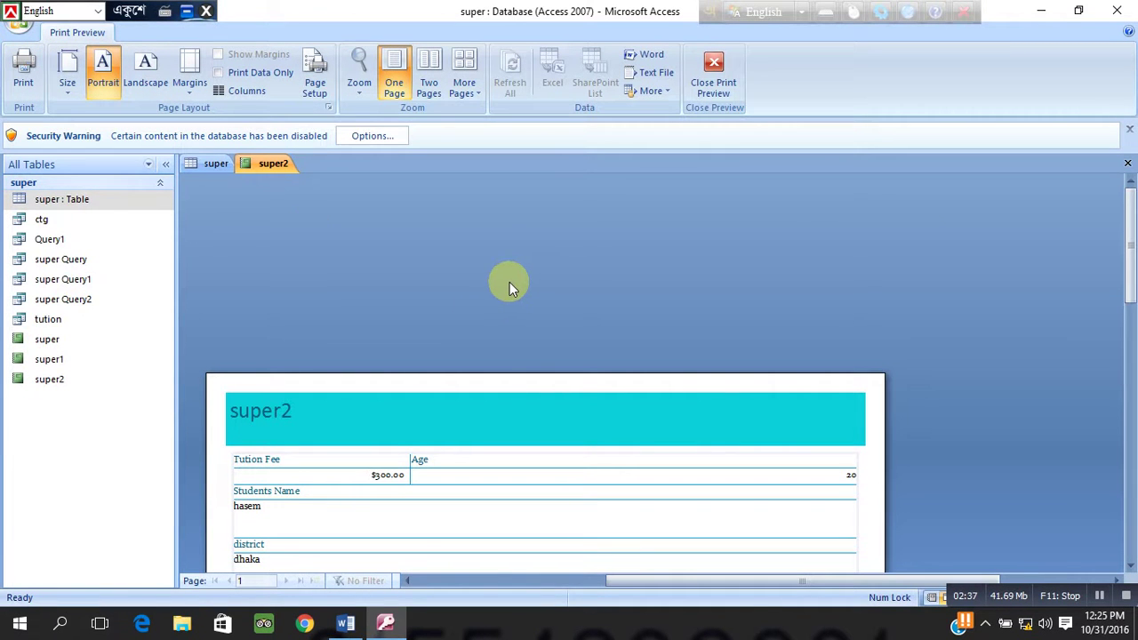
{"action": "right_click", "coordinate": [368, 386]}
{"action": "left_click", "coordinate": [376, 272]}
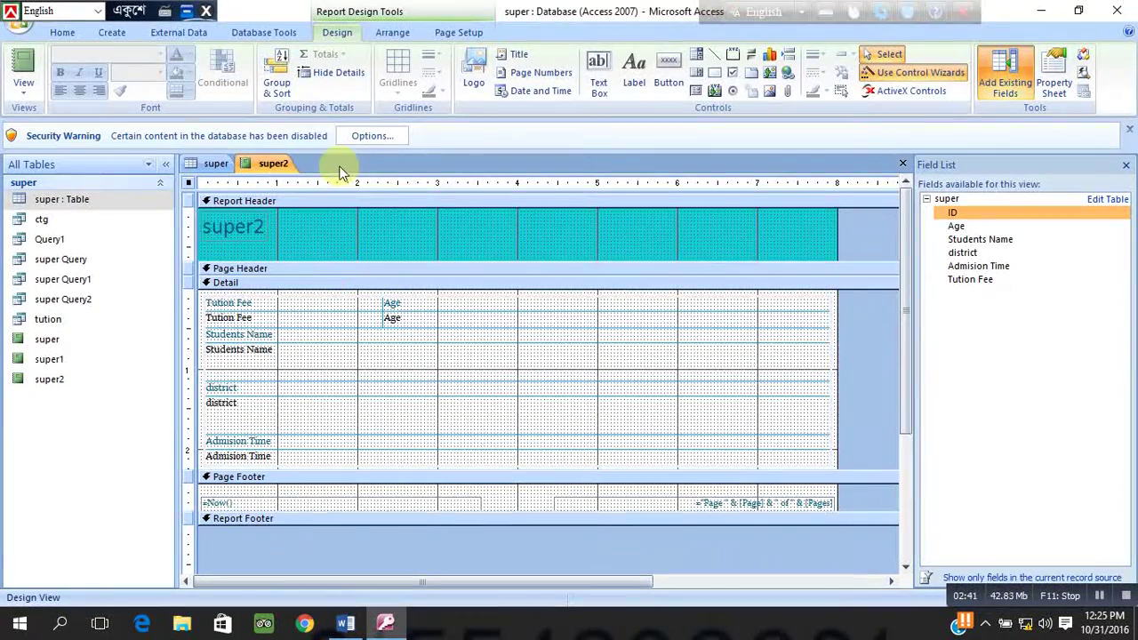
{"action": "left_click", "coordinate": [112, 32]}
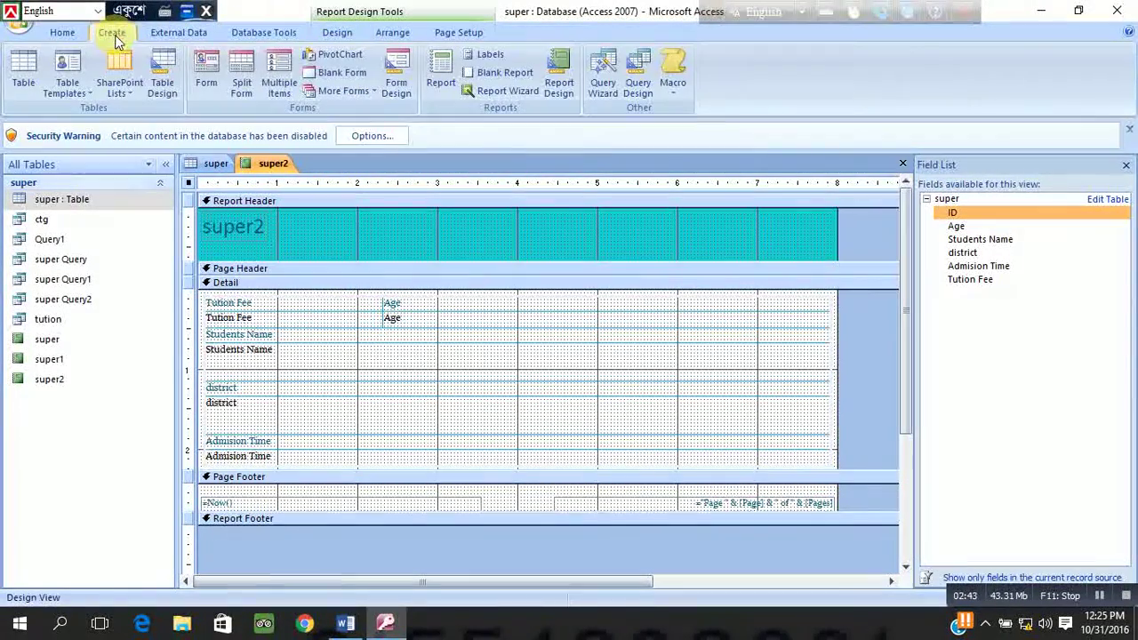
{"action": "left_click", "coordinate": [340, 34]}
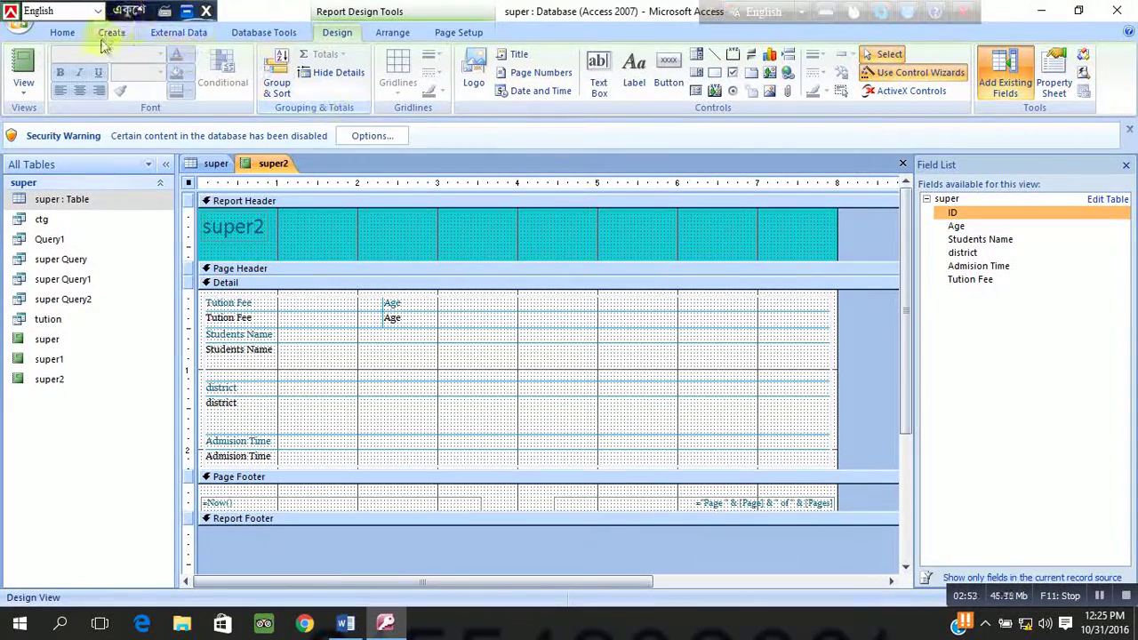
{"action": "left_click", "coordinate": [1100, 599]}
{"action": "left_click", "coordinate": [753, 342]}
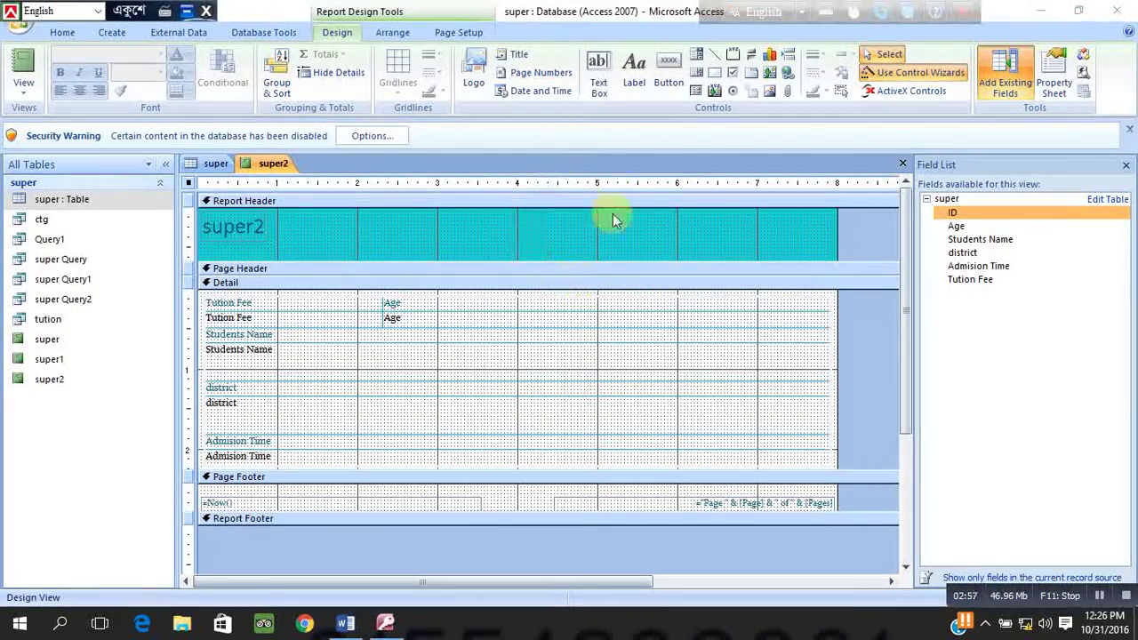
Insert the white flower picture imagesAD0DX7EE.jpg from the Desktop as the report's logo and place it just after the super2 title.
{"action": "left_click", "coordinate": [478, 98]}
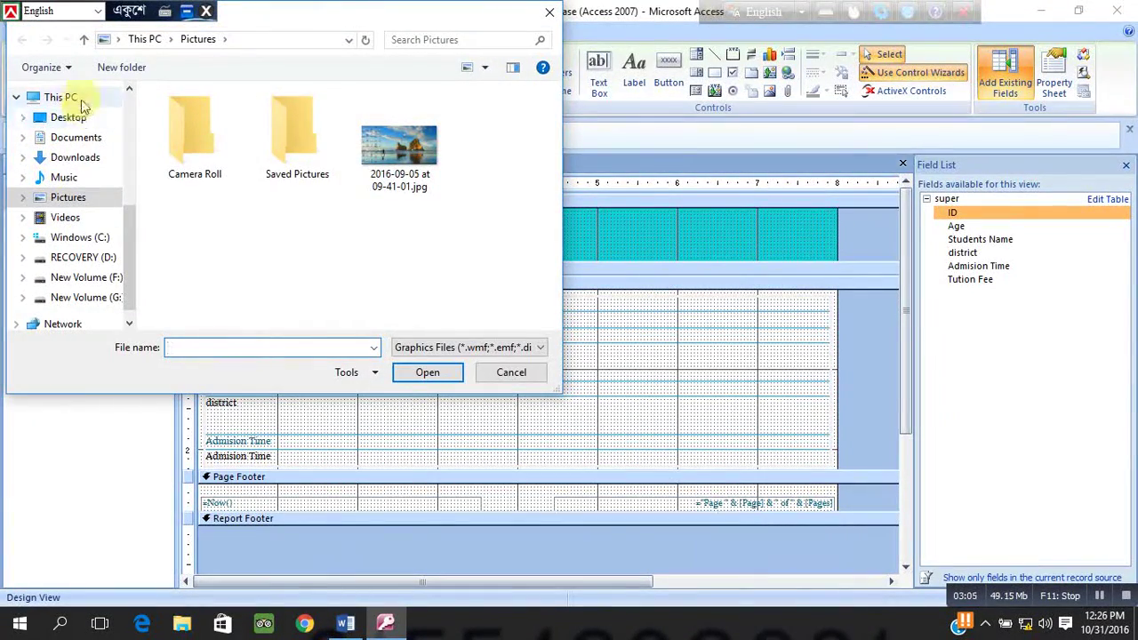
{"action": "left_click", "coordinate": [80, 98]}
{"action": "left_click", "coordinate": [93, 120]}
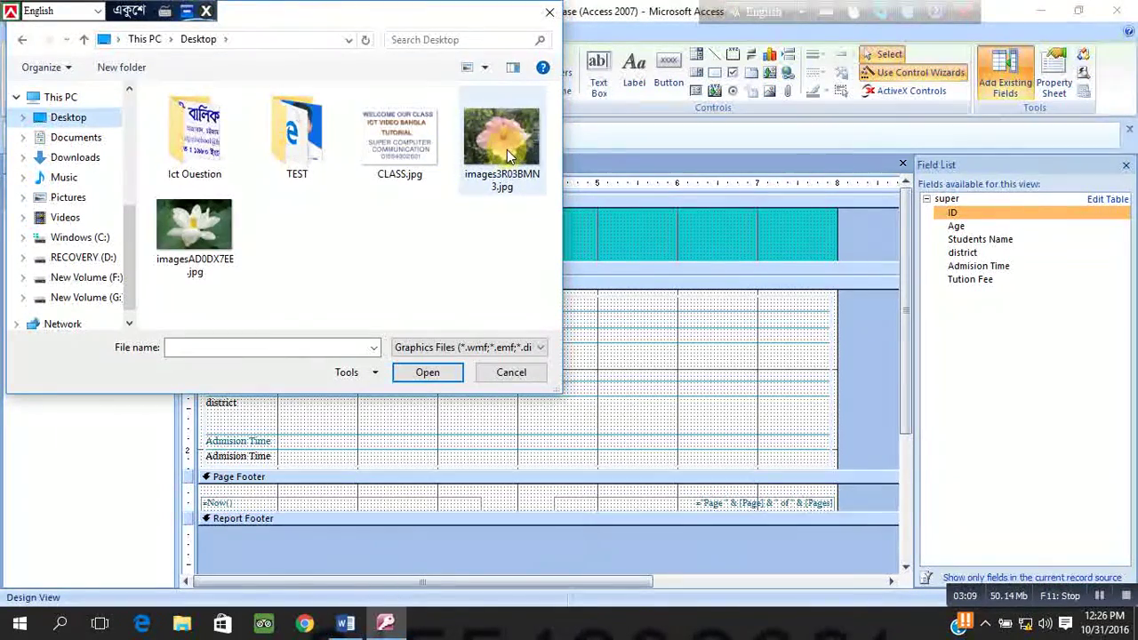
{"action": "left_click", "coordinate": [194, 233]}
{"action": "left_click", "coordinate": [428, 374]}
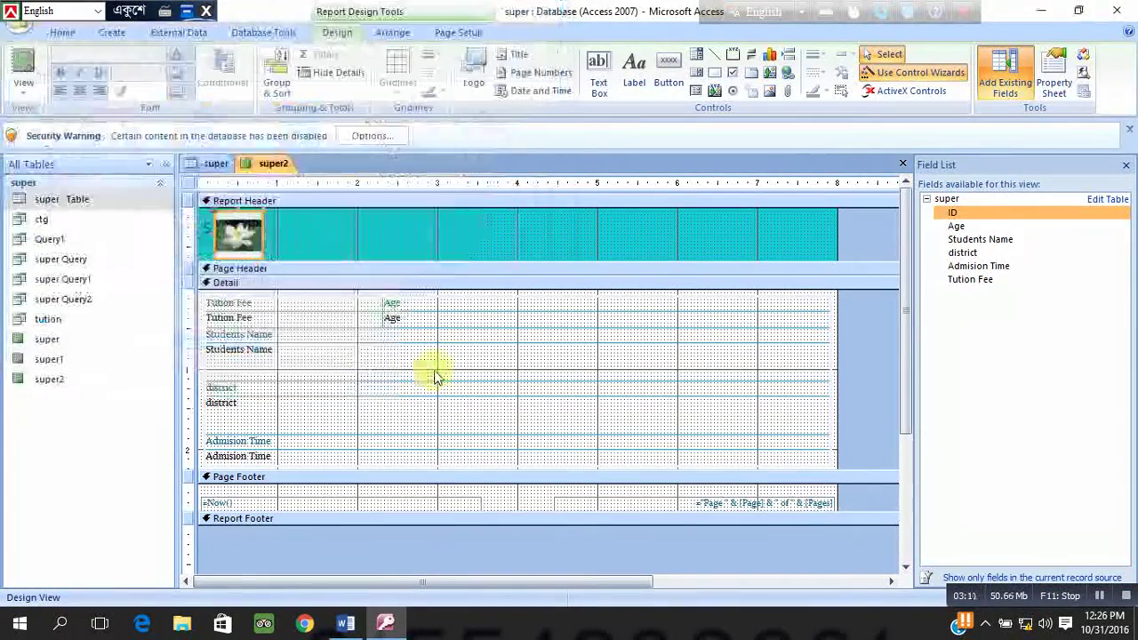
{"action": "left_click_drag", "start_coordinate": [238, 233], "coordinate": [292, 231]}
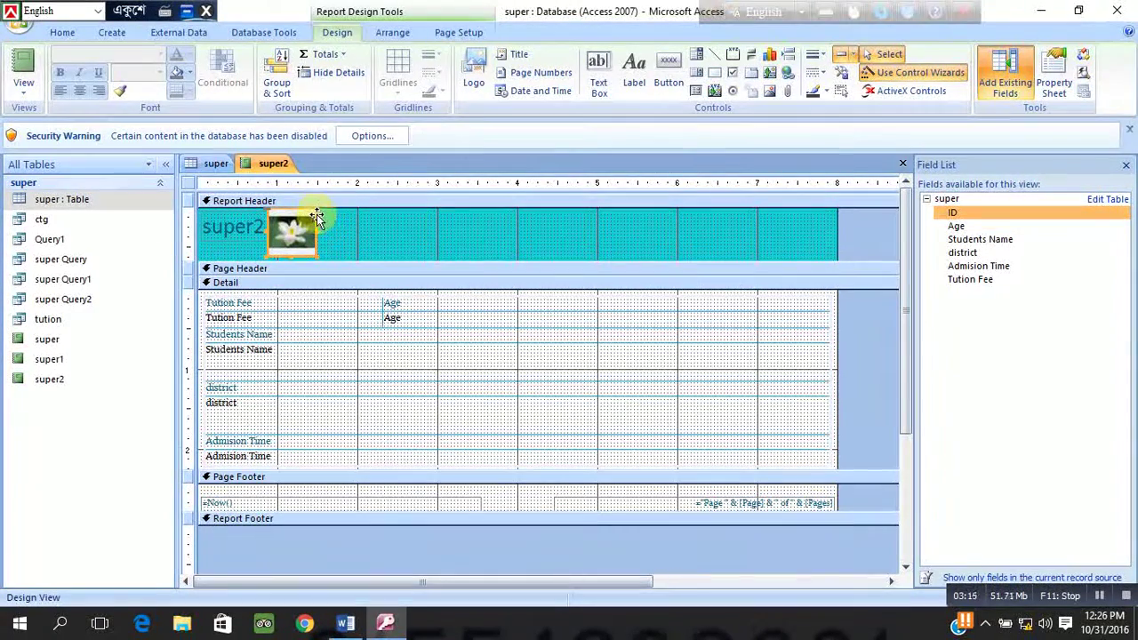
{"action": "left_click", "coordinate": [416, 249]}
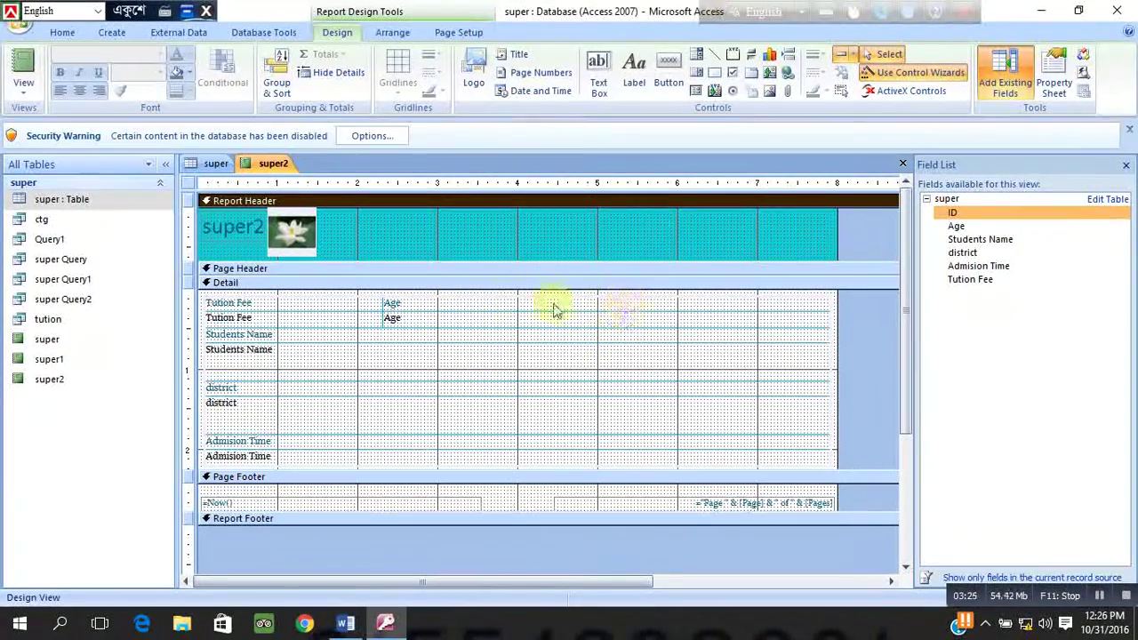
Show the super2 report in Report View and look through its records and header with the logo.
{"action": "left_click", "coordinate": [23, 78]}
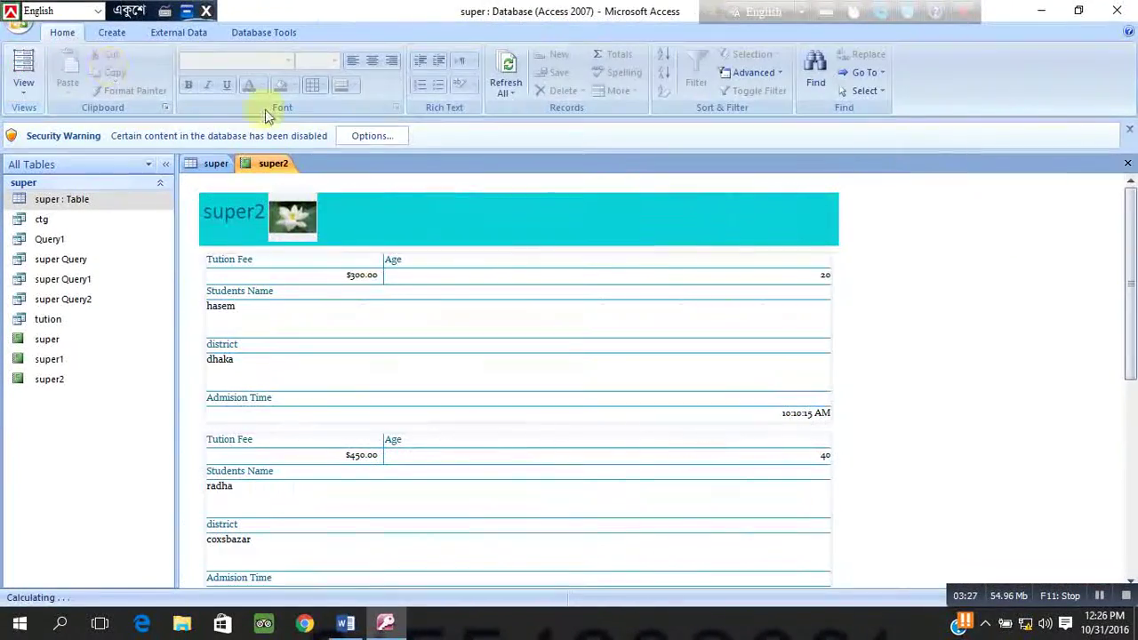
{"action": "scroll", "coordinate": [725, 315], "scroll_direction": "down", "scroll_amount": 3}
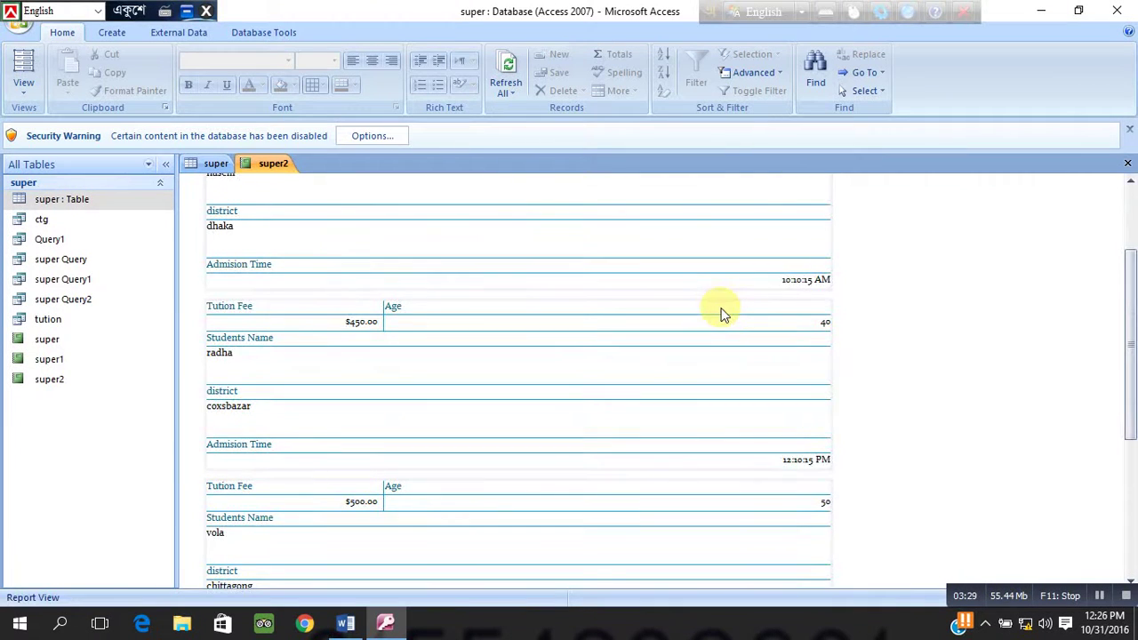
{"action": "scroll", "coordinate": [718, 313], "scroll_direction": "down", "scroll_amount": 6}
{"action": "scroll", "coordinate": [698, 272], "scroll_direction": "up", "scroll_amount": 1}
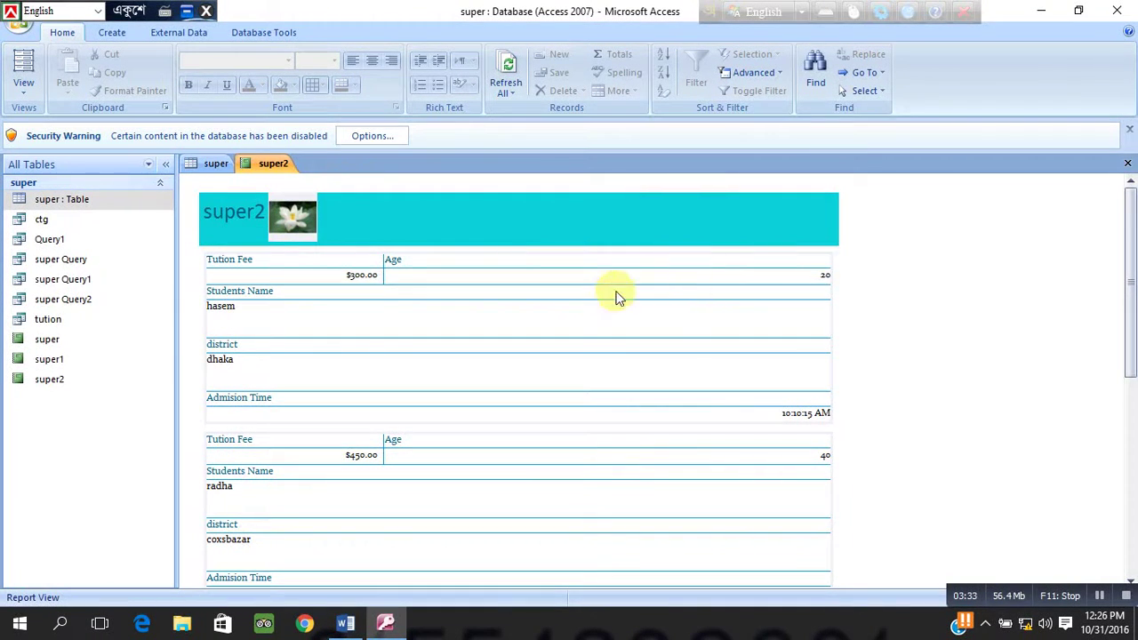
{"action": "left_click", "coordinate": [885, 216]}
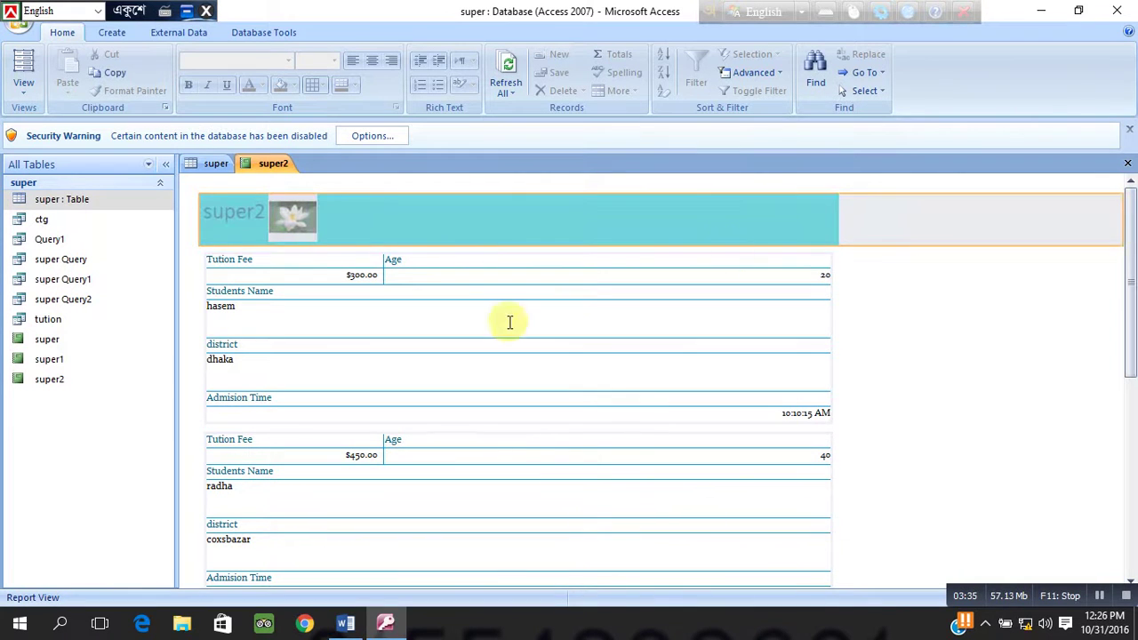